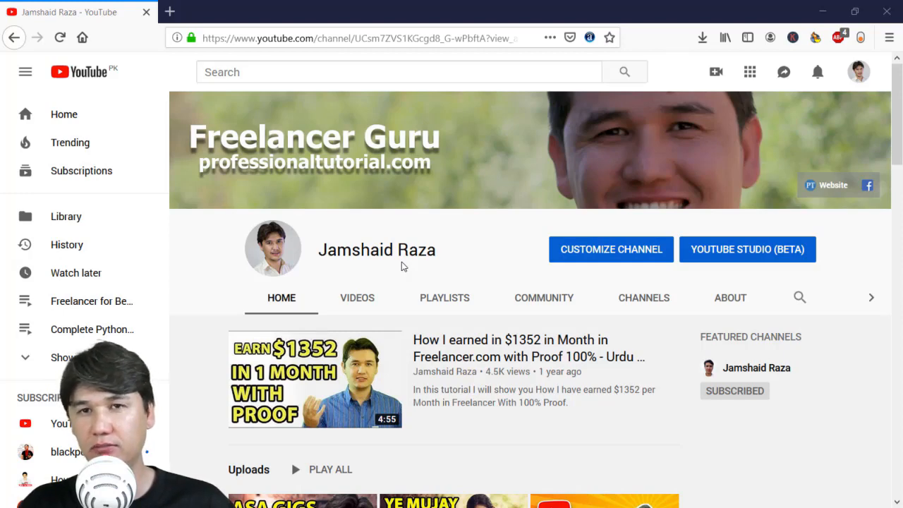
Step: Open the channel shown in the Subscribe New Channel section in a new browser tab
scroll(404, 266, down, 4)
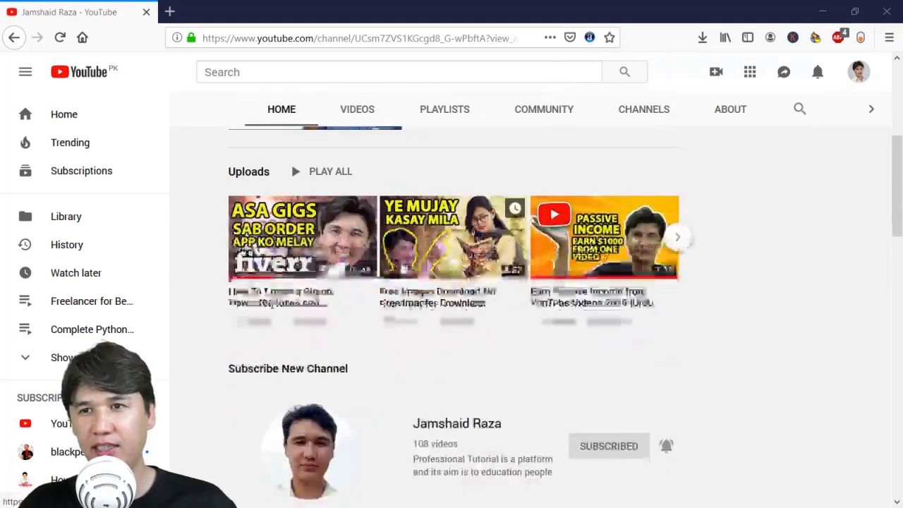
scroll(404, 266, down, 2)
scroll(402, 267, up, 6)
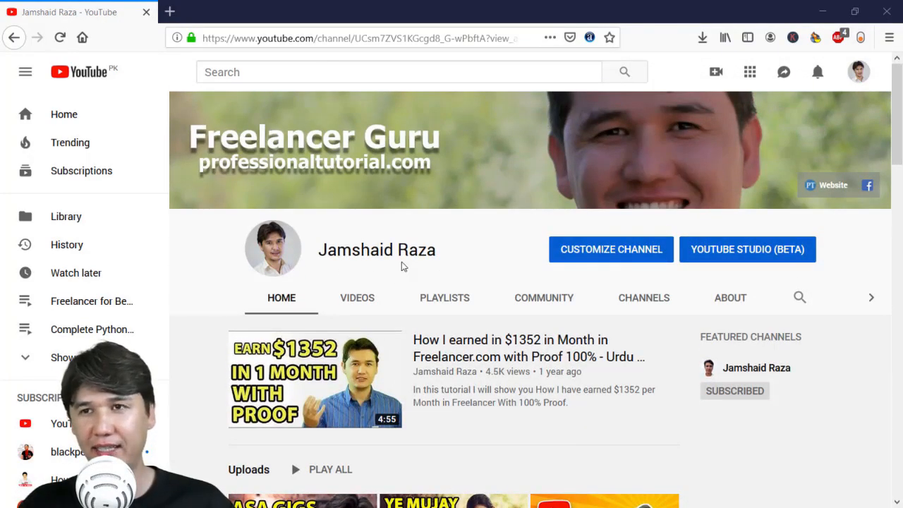
scroll(402, 267, down, 6)
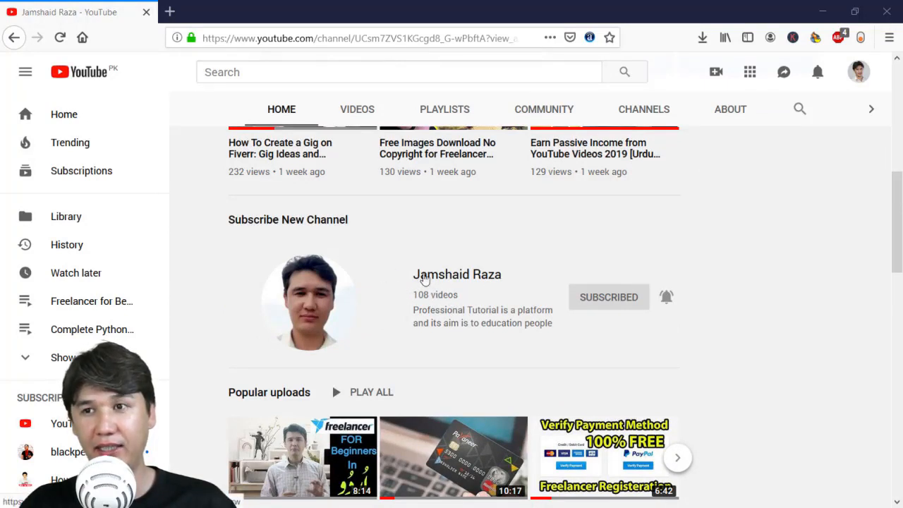
right_click(433, 277)
click(458, 283)
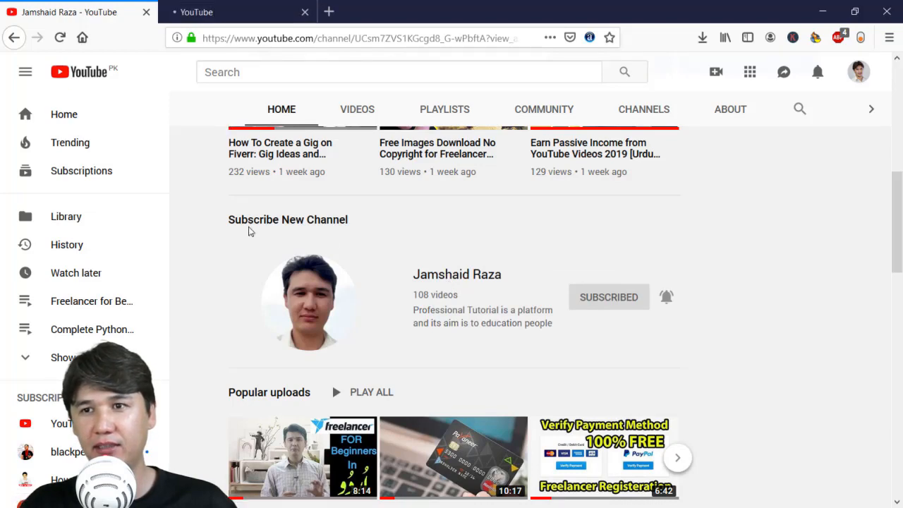
Step: Examine the home page of the newly opened channel and compare it with the main channel's home page
scroll(254, 254, up, 10)
scroll(261, 278, down, 3)
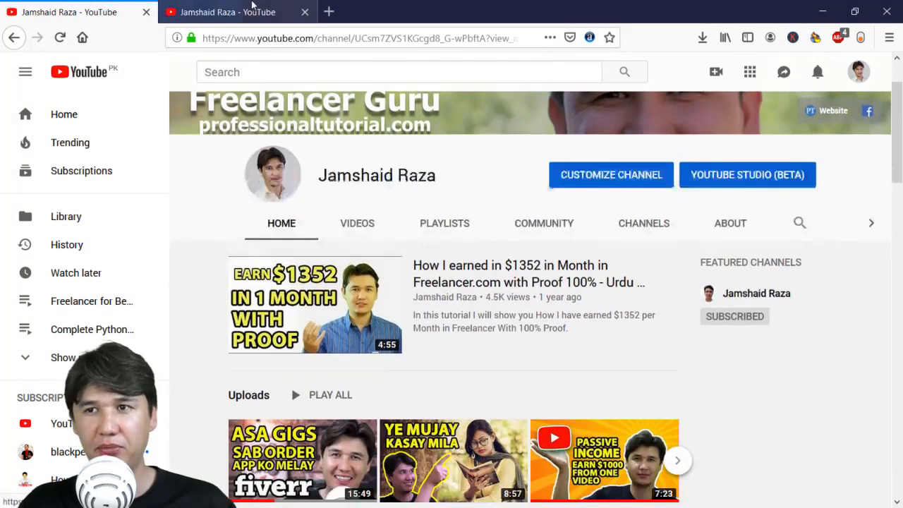
click(246, 6)
scroll(235, 201, down, 3)
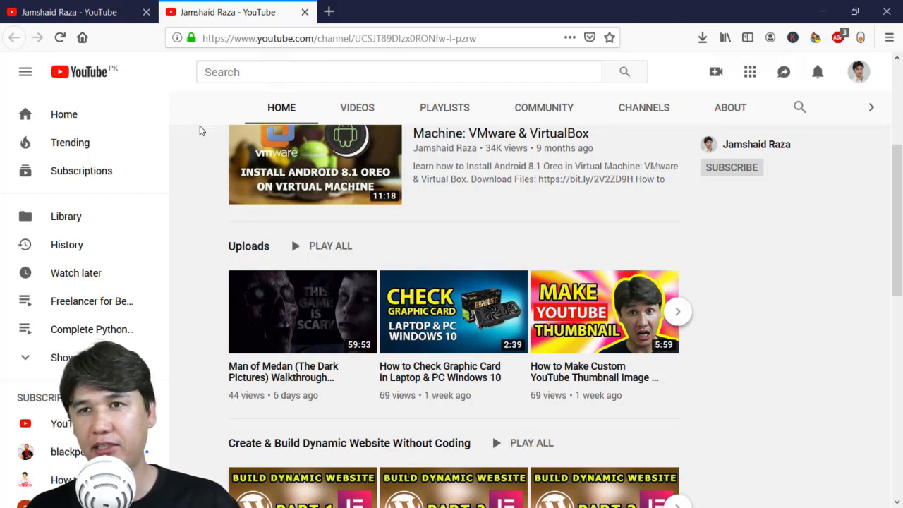
click(126, 5)
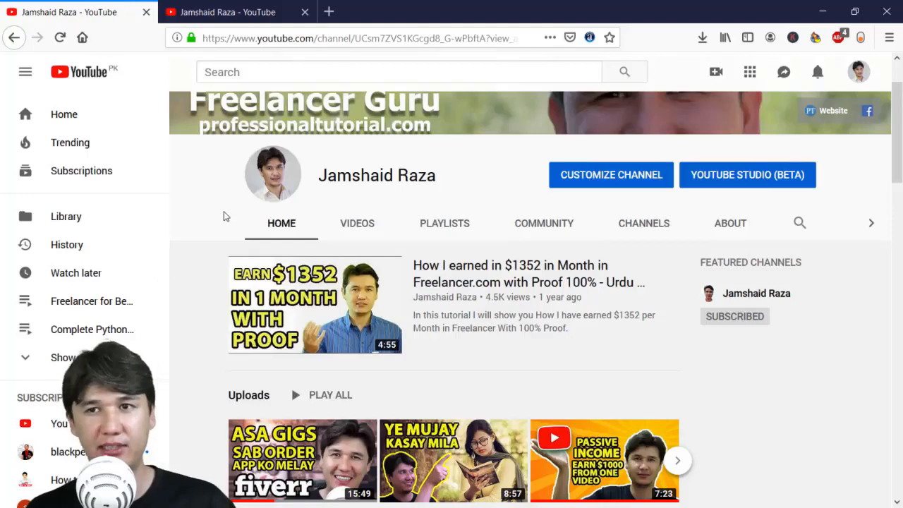
scroll(227, 218, up, 2)
scroll(227, 218, down, 5)
scroll(226, 218, up, 5)
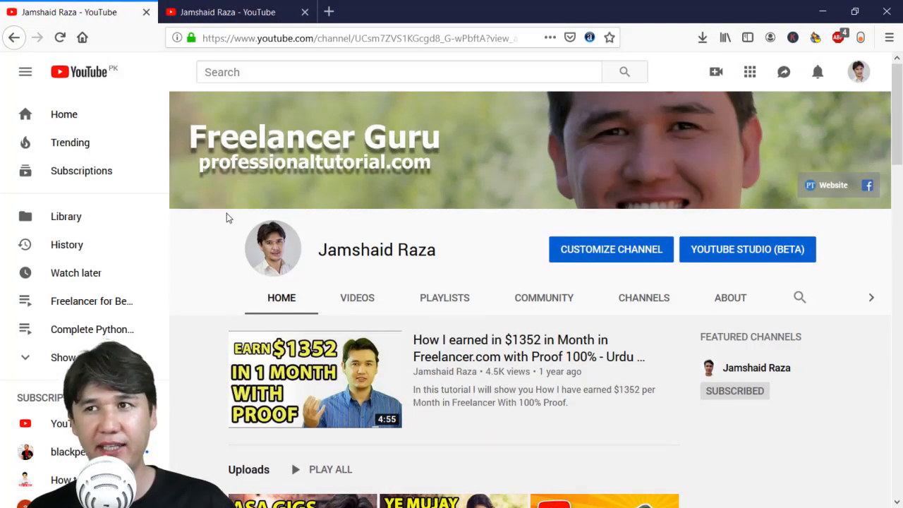
Step: Go to the account's own channel page and open it for customization
click(857, 76)
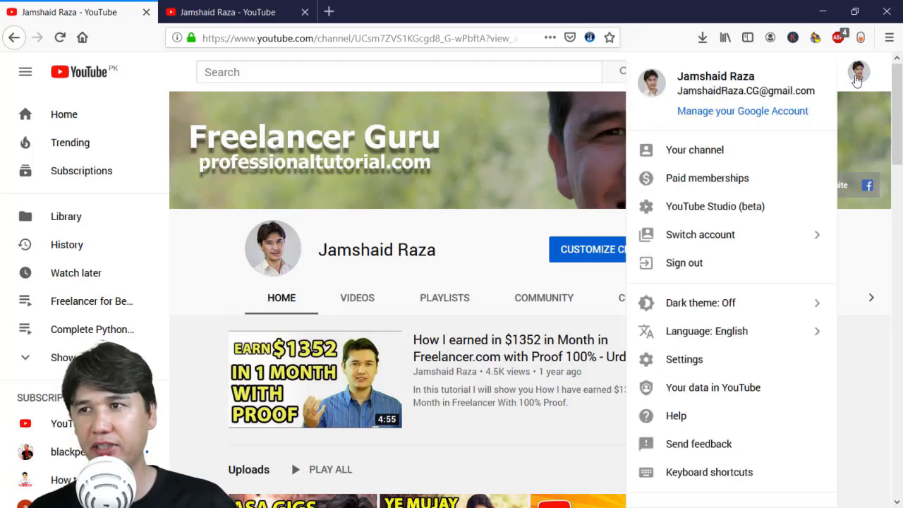
click(711, 150)
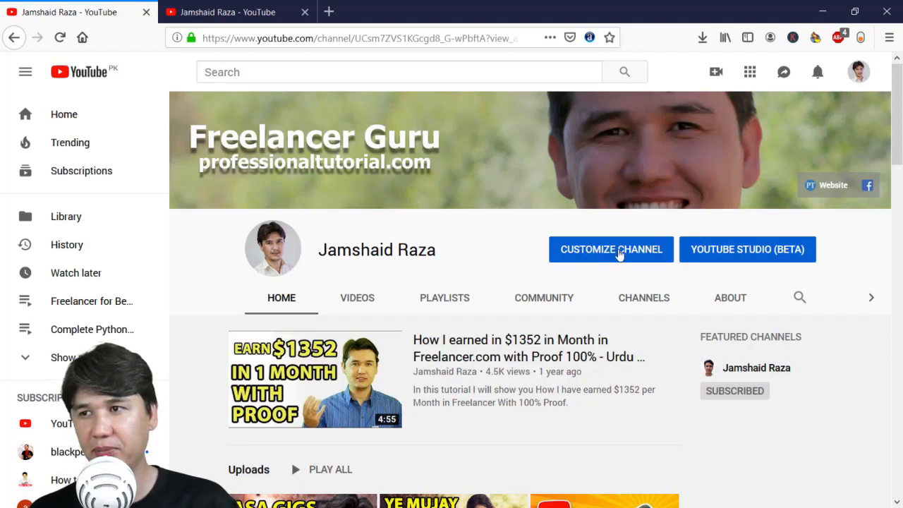
click(614, 255)
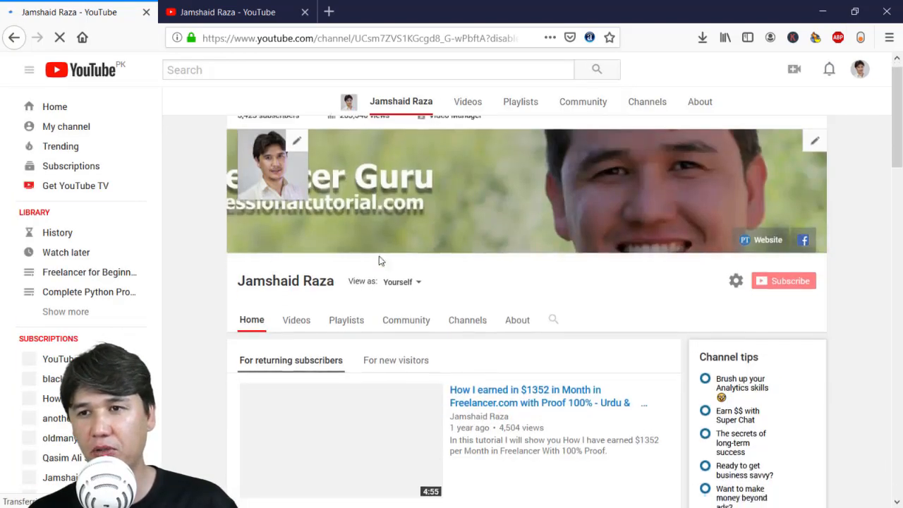
scroll(377, 257, down, 3)
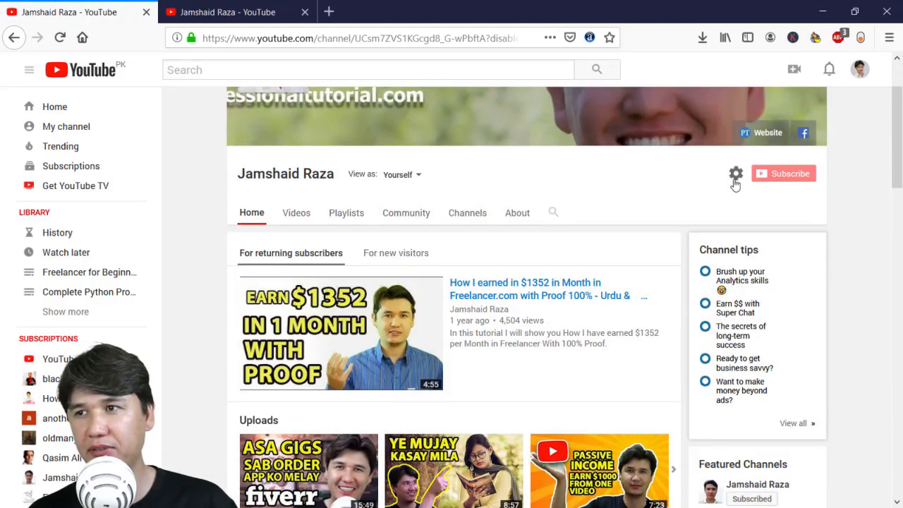
scroll(440, 244, down, 3)
scroll(440, 244, down, 5)
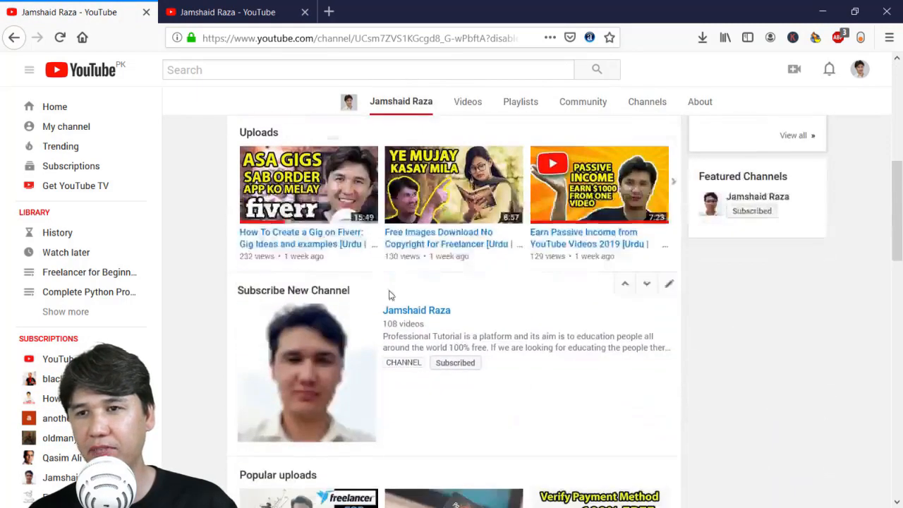
scroll(580, 289, up, 3)
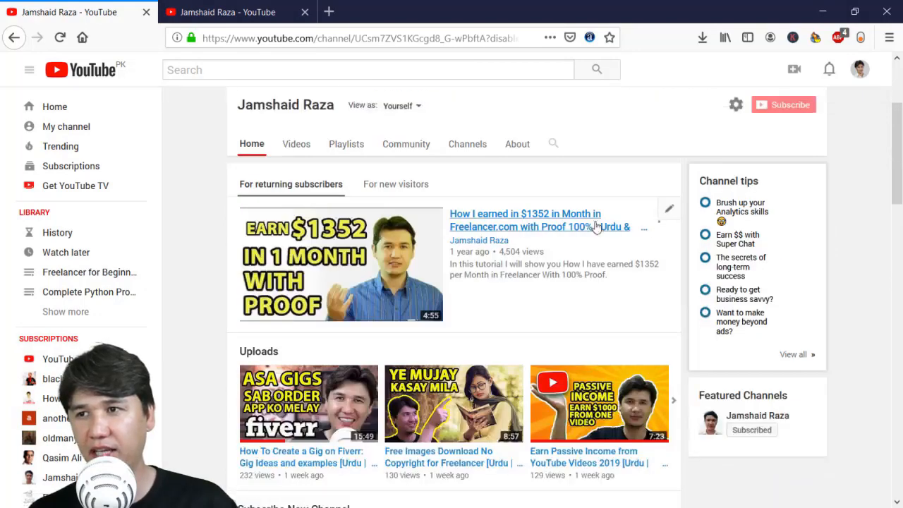
click(669, 210)
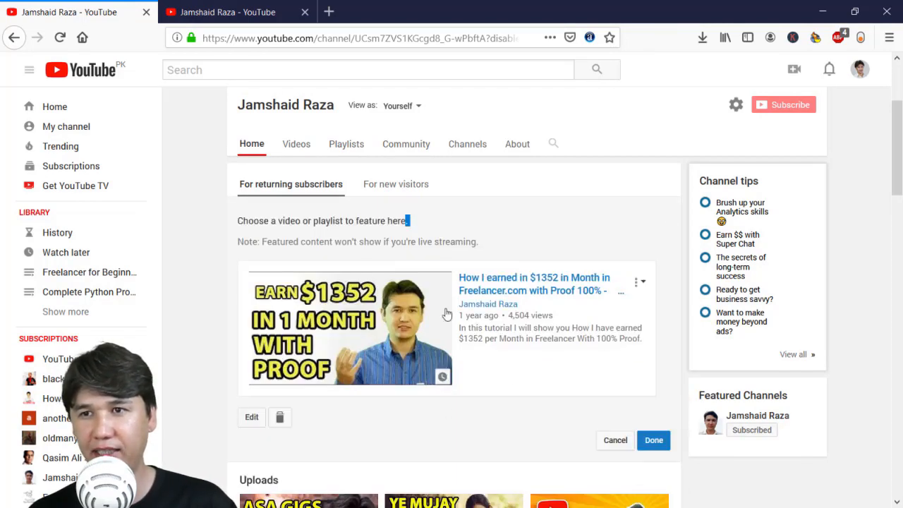
click(611, 439)
Step: Add a new section at the end of the channel home page with Custom grouping as its content
scroll(603, 431, down, 20)
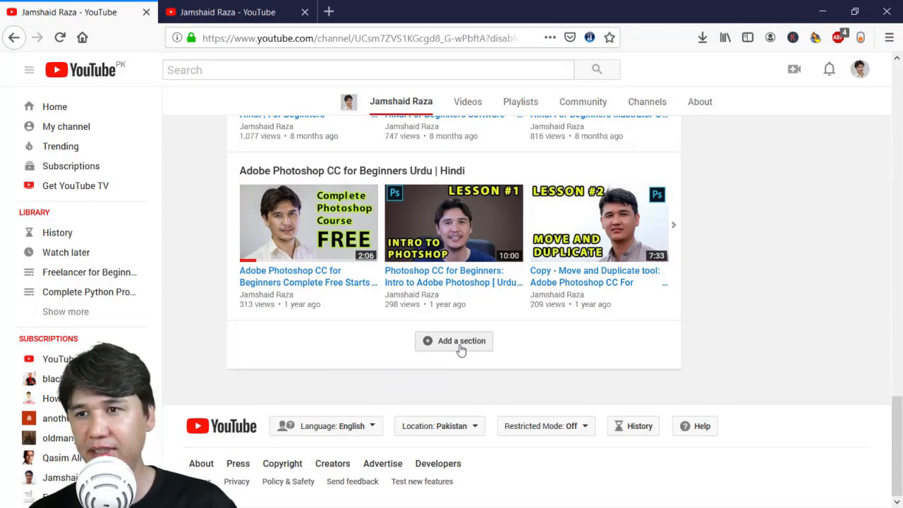
click(458, 350)
scroll(367, 330, down, 1)
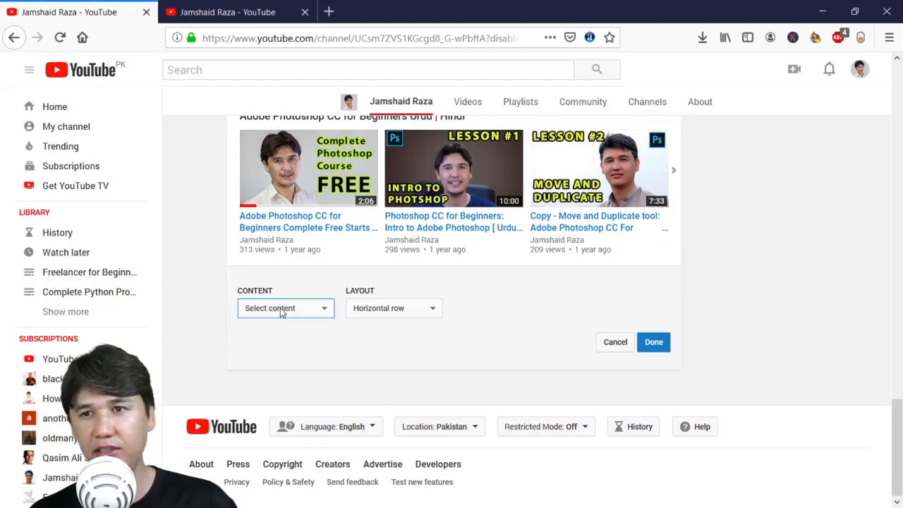
click(281, 308)
scroll(303, 362, down, 2)
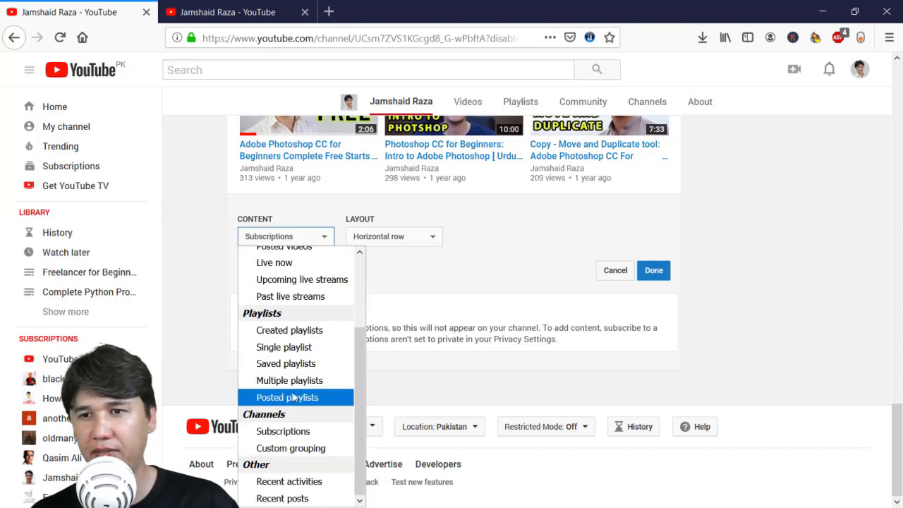
scroll(295, 399, up, 3)
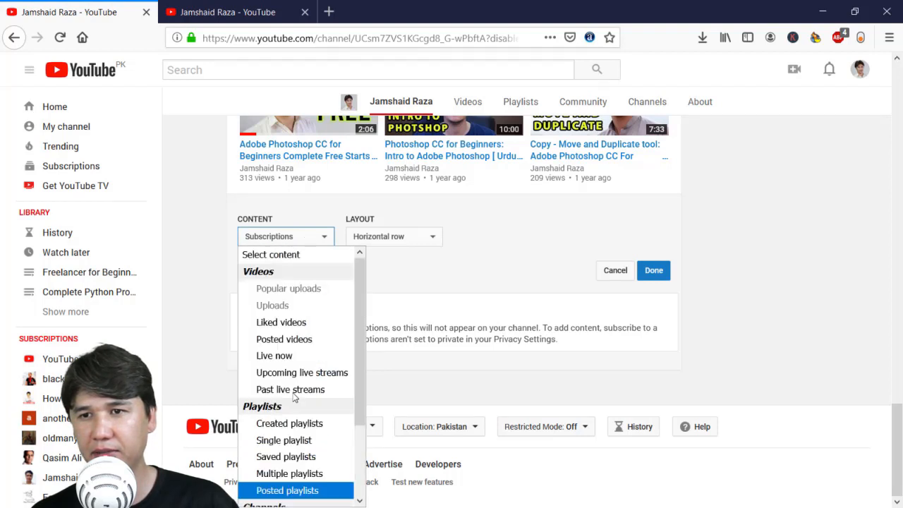
scroll(295, 399, down, 3)
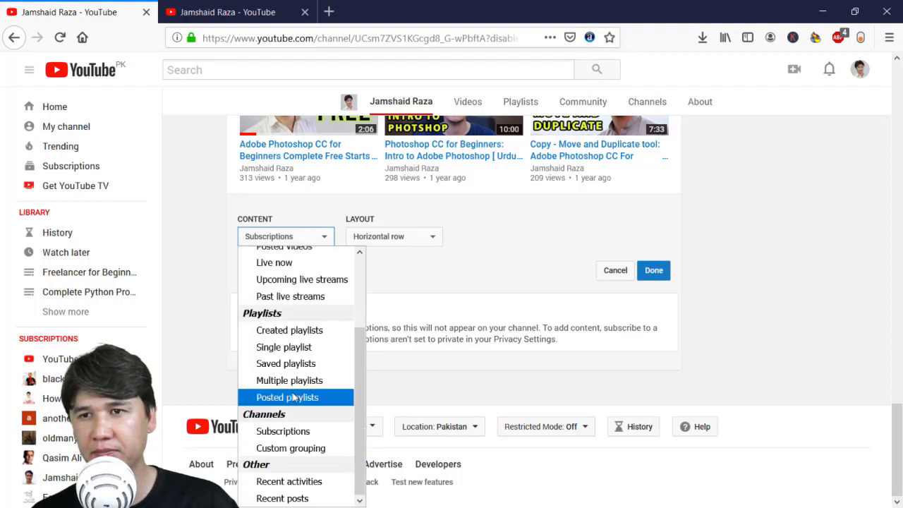
click(319, 449)
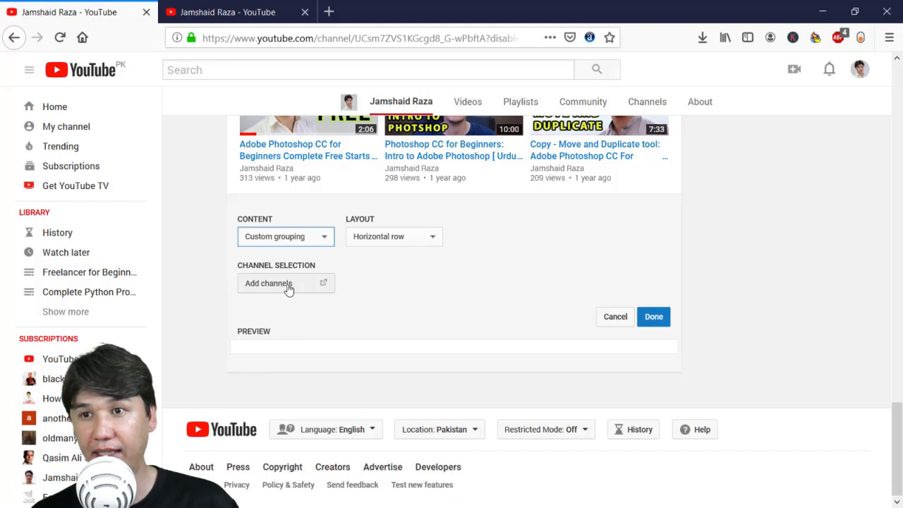
Step: Start adding channels to the section and title it "Subscribe My New Channel"
click(290, 285)
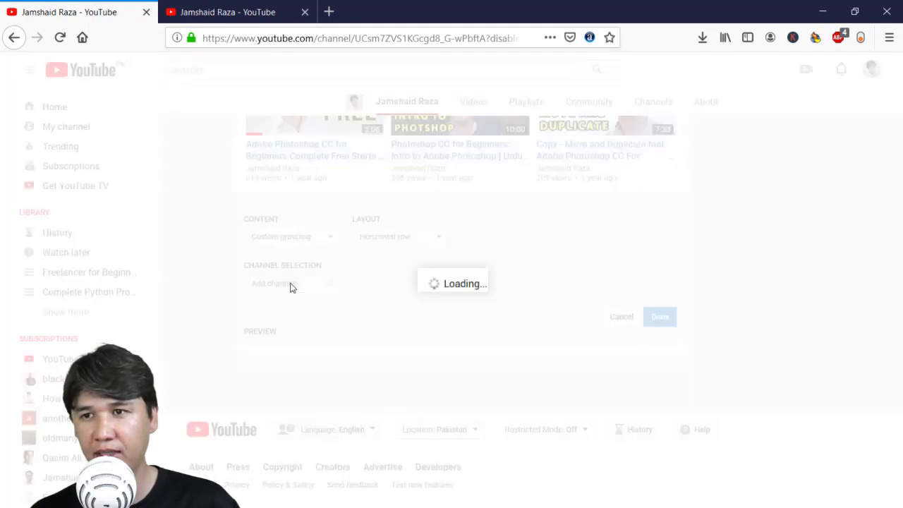
click(278, 144)
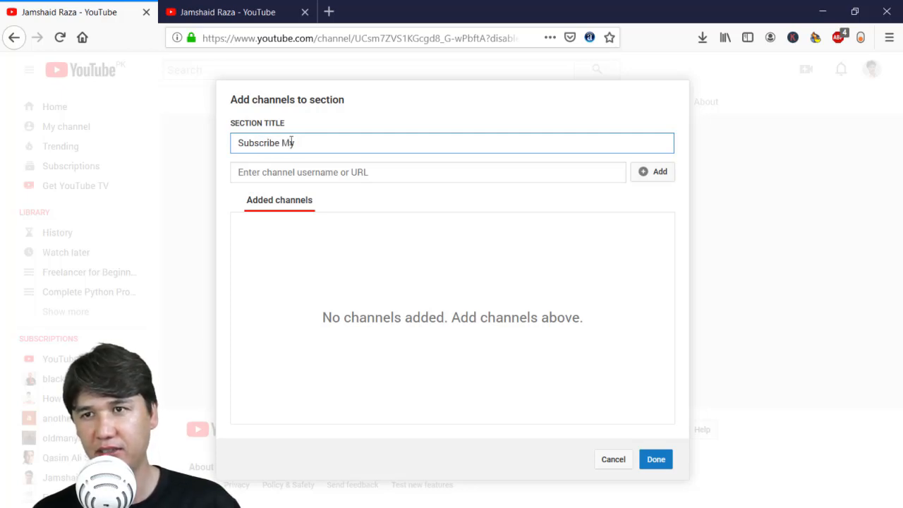
text(nel)
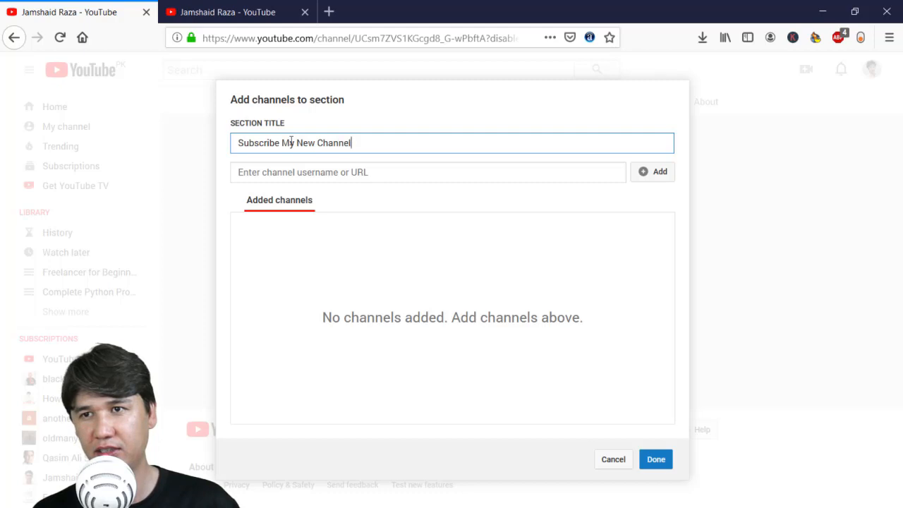
click(524, 179)
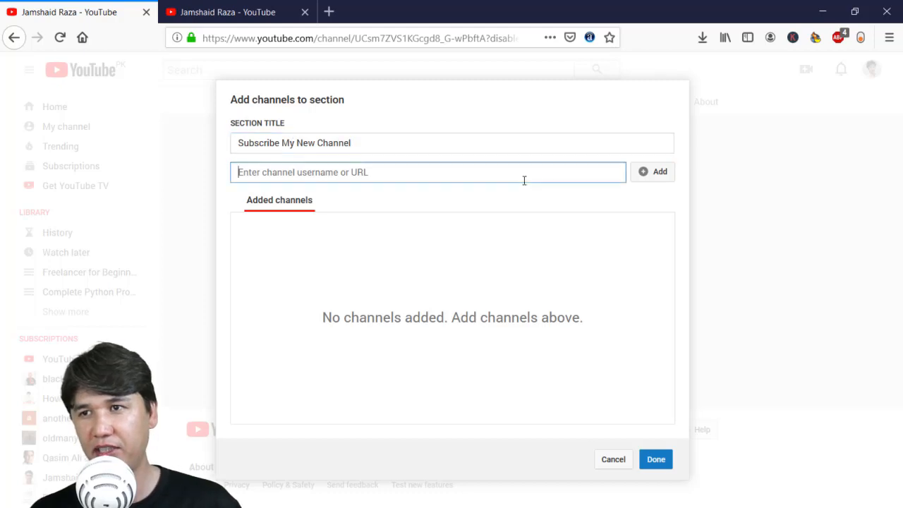
Step: Copy the full URL of the Professional Tutorial channel open in the other browser tab
click(216, 8)
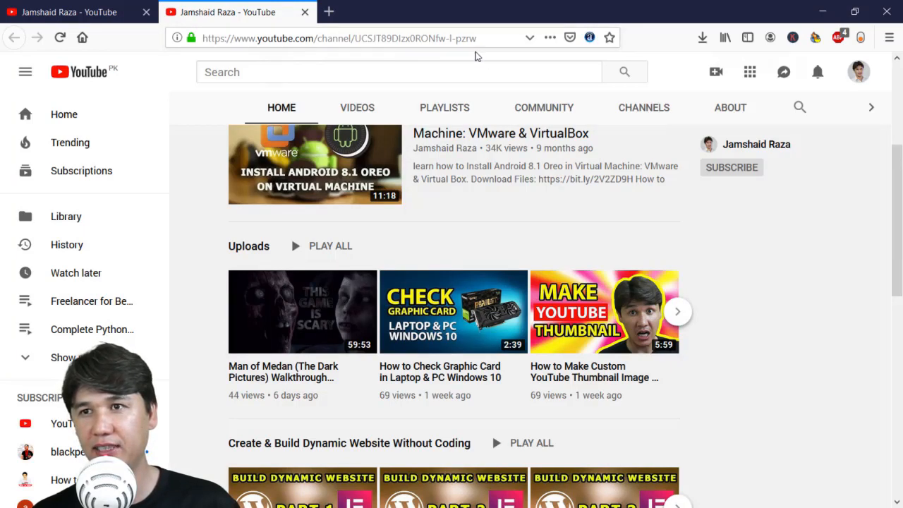
scroll(385, 55, up, 3)
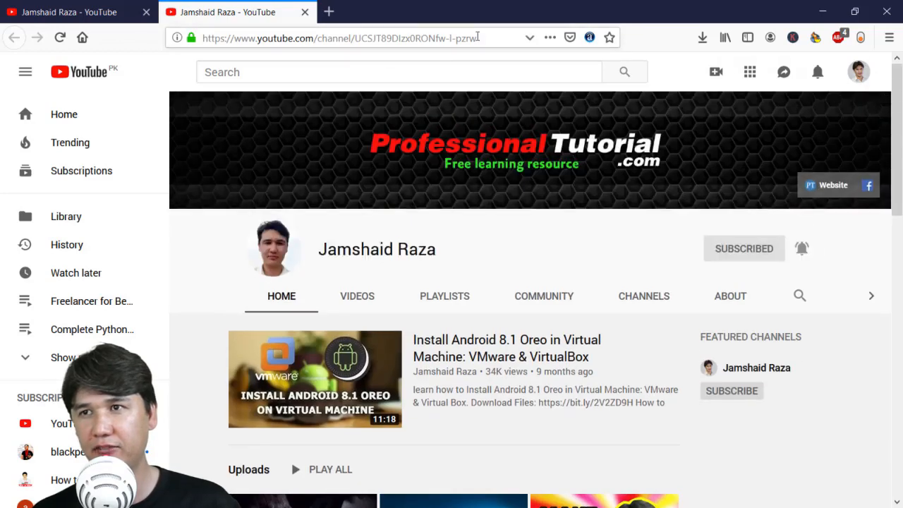
drag(477, 38, 173, 39)
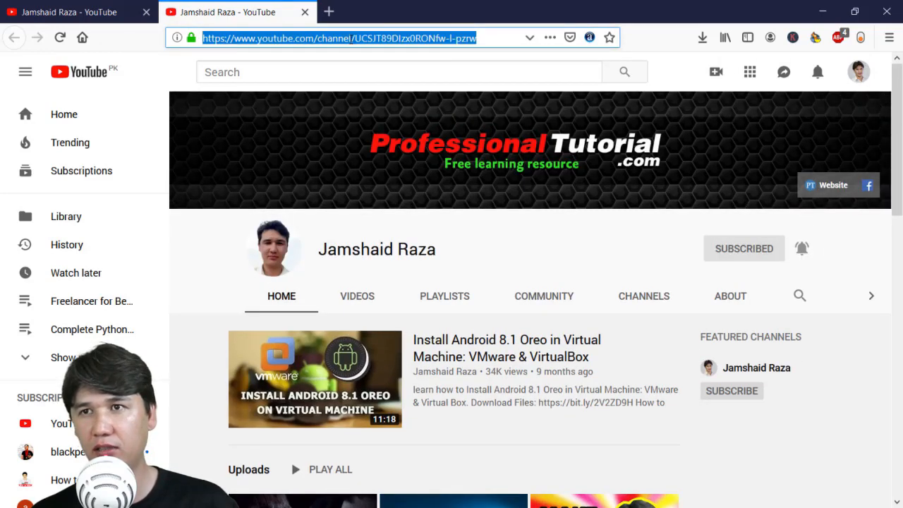
right_click(353, 38)
double_click(326, 39)
triple_click(327, 38)
key(ctrl+c)
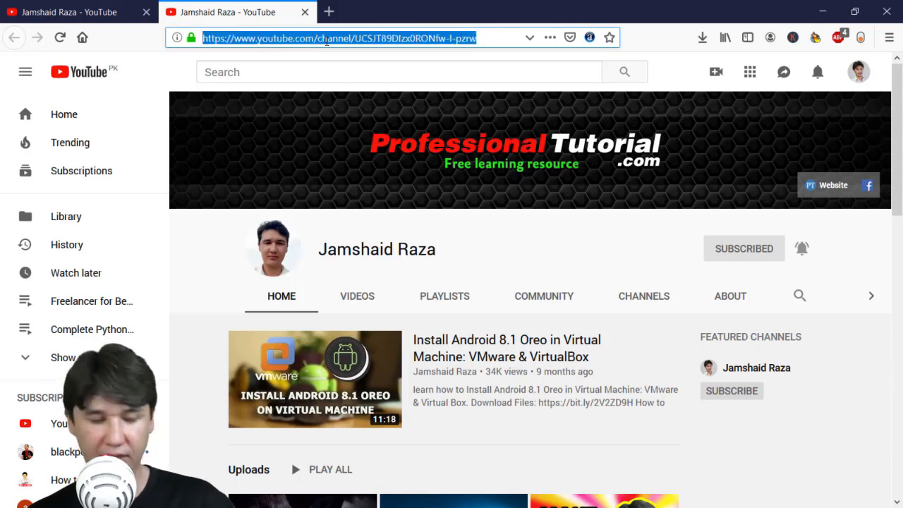
Step: Add the channel to the Subscribe My New Channel section using the copied URL, and save the section
click(154, 9)
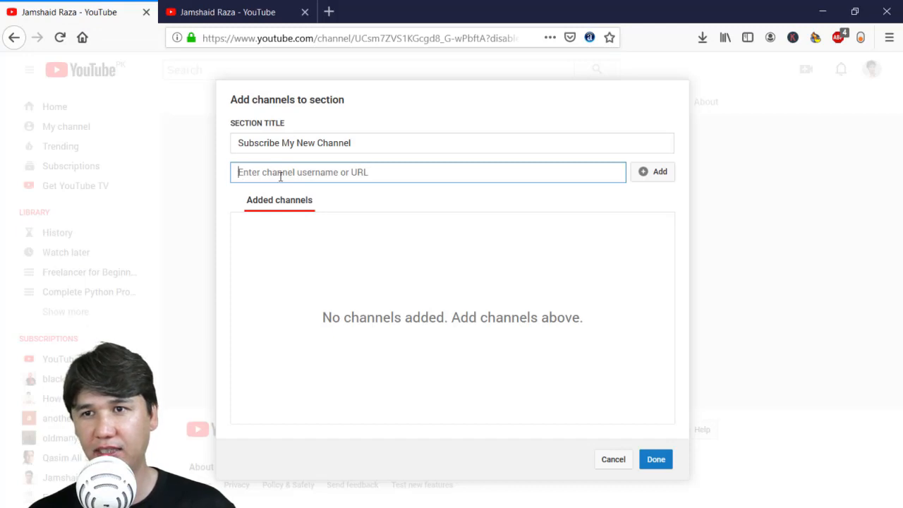
key(ctrl+v)
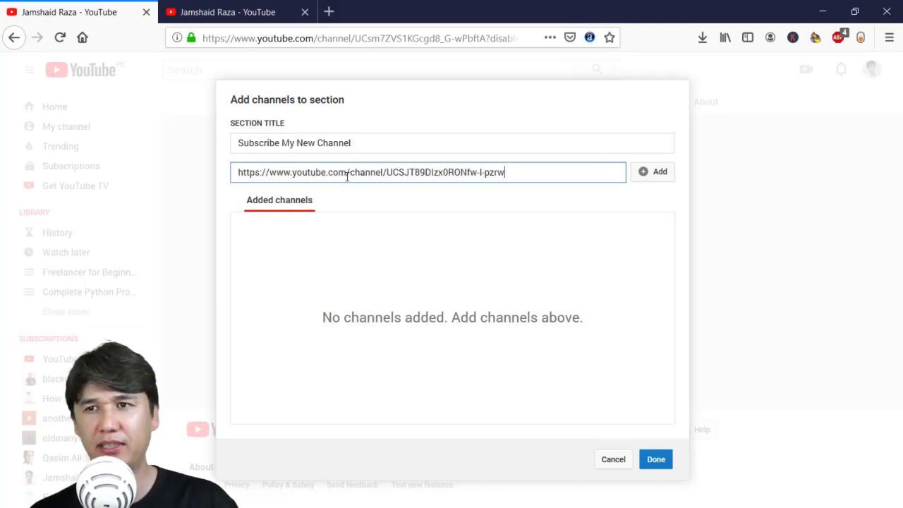
click(644, 173)
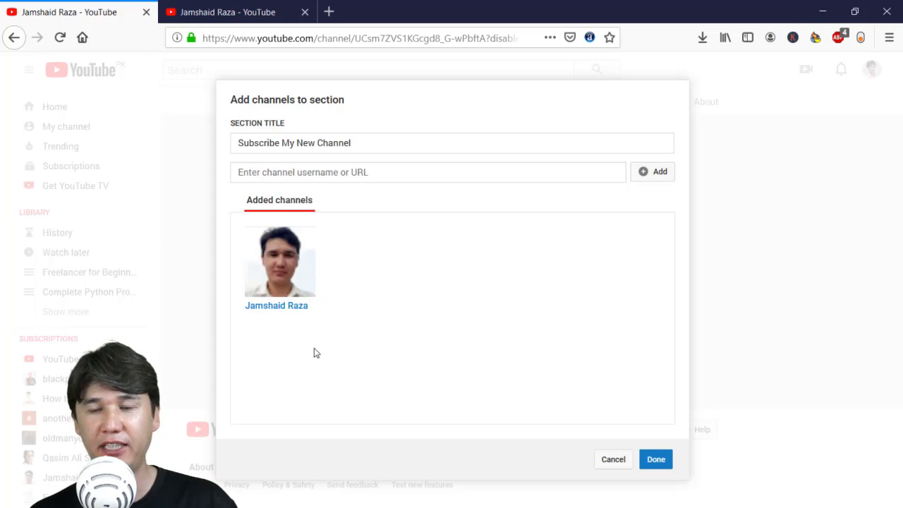
click(656, 459)
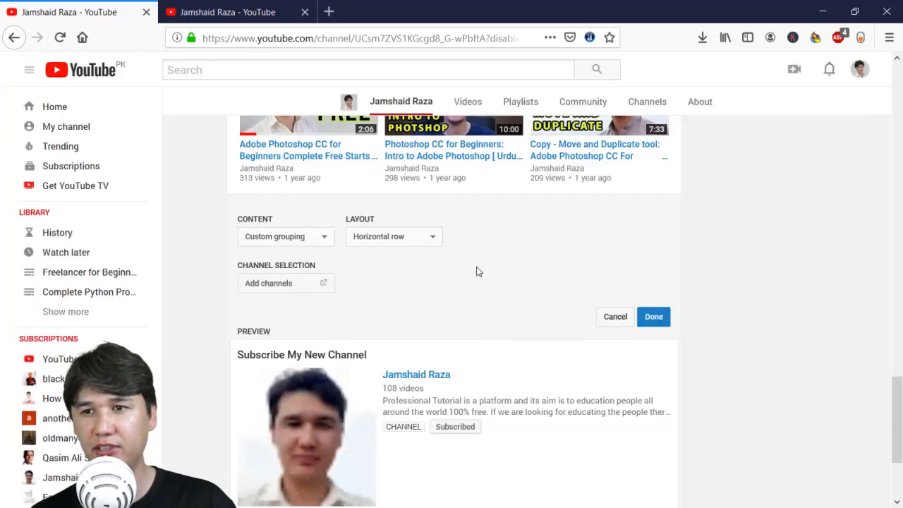
scroll(564, 262, down, 3)
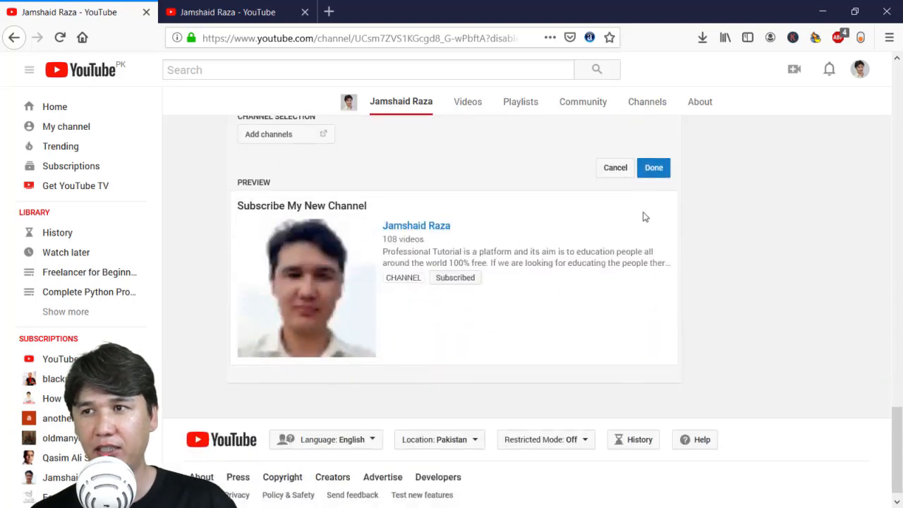
click(655, 169)
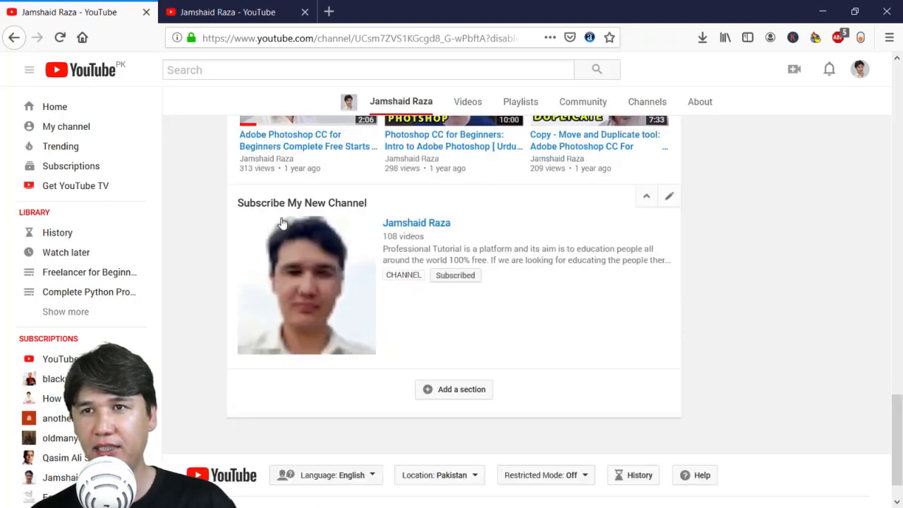
Step: Preview the channel home page as a returning subscriber
scroll(241, 216, up, 3)
scroll(241, 217, up, 5)
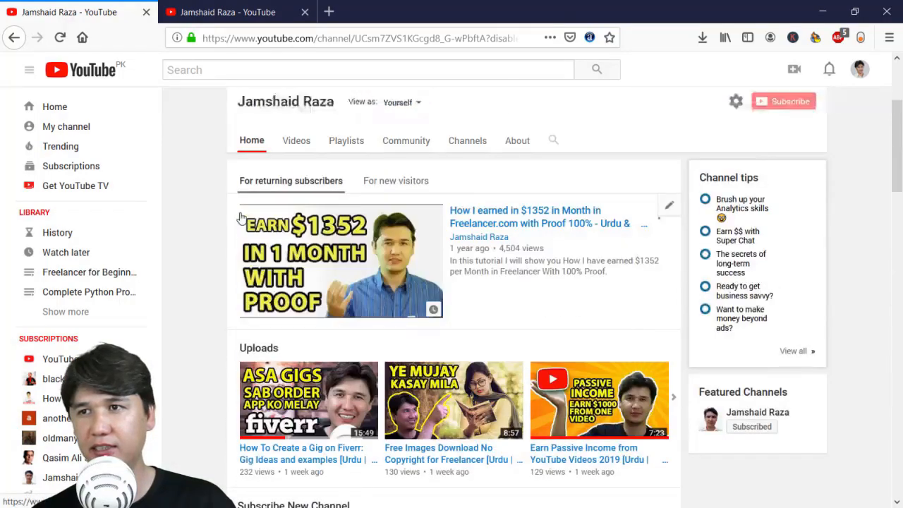
click(398, 103)
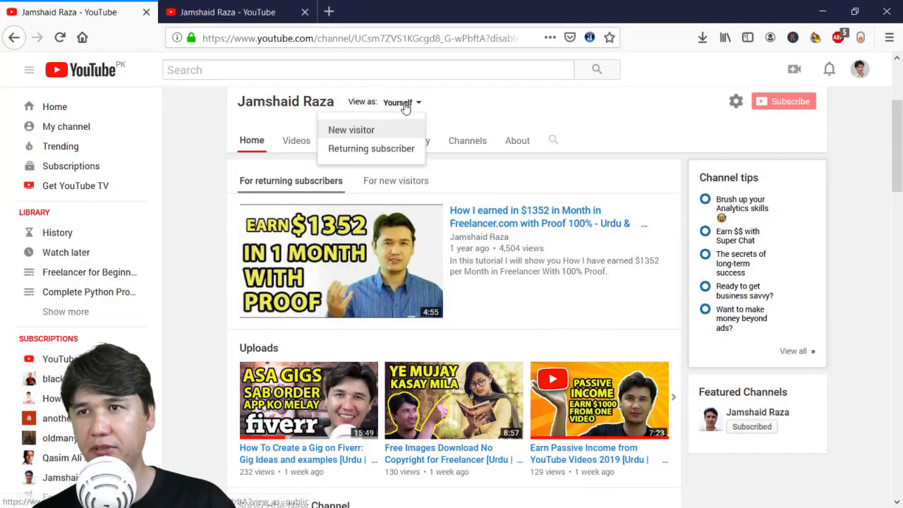
click(335, 148)
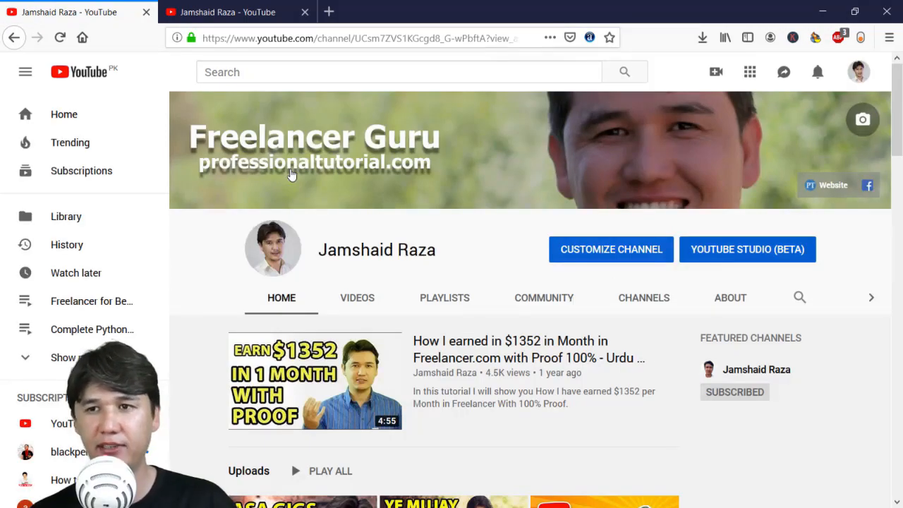
Step: Examine the subscriber view of the home page, comparing the Subscribe New Channel section with the Subscribe My New Channel section at its end
scroll(292, 177, down, 8)
scroll(324, 215, up, 4)
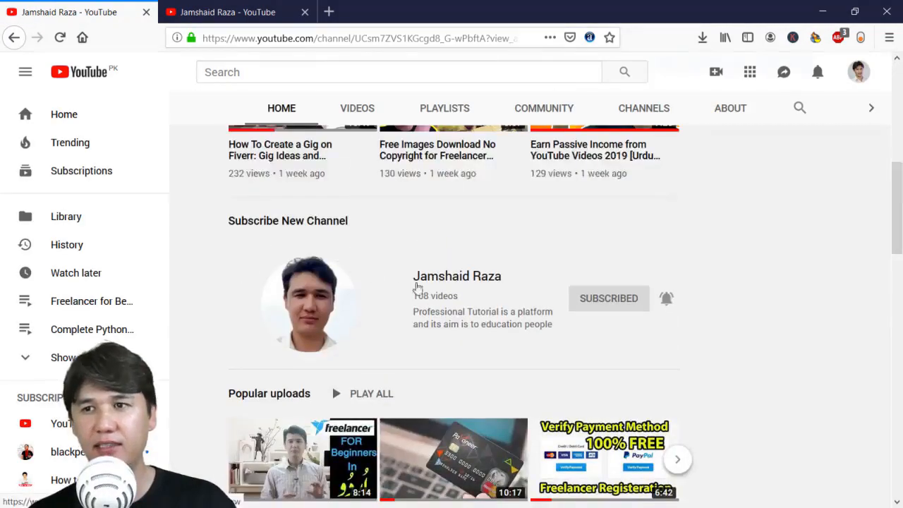
scroll(380, 275, down, 15)
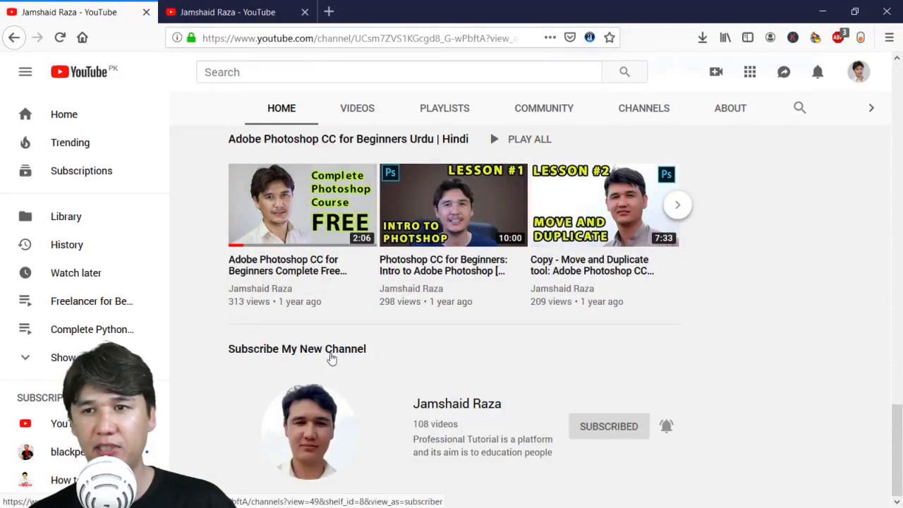
scroll(332, 358, up, 15)
scroll(331, 352, up, 3)
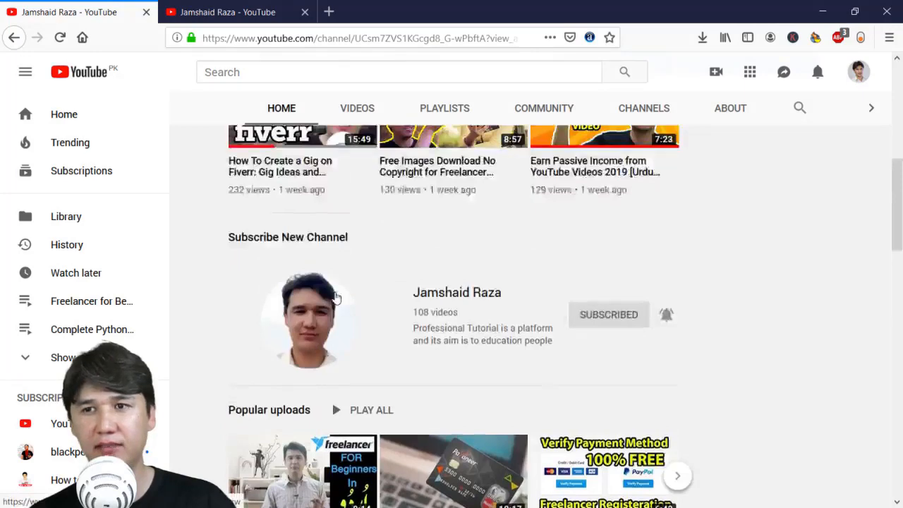
scroll(331, 352, up, 8)
scroll(489, 232, down, 2)
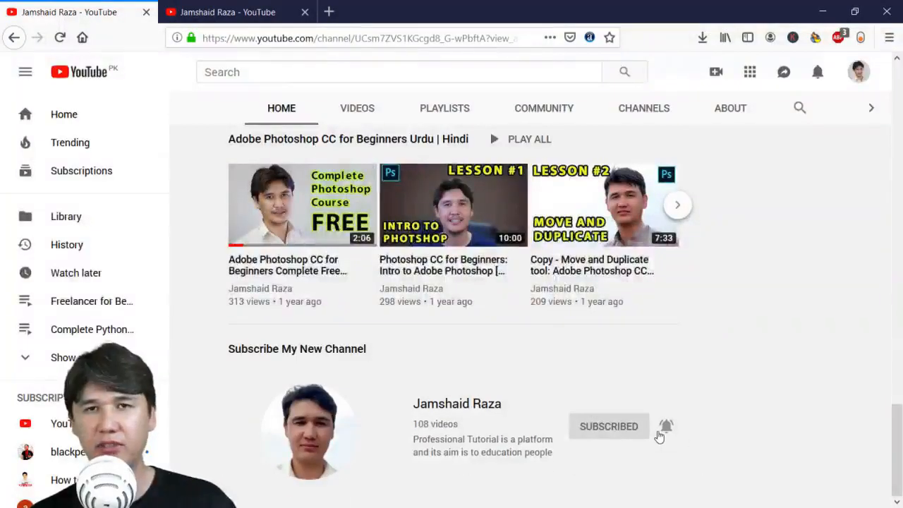